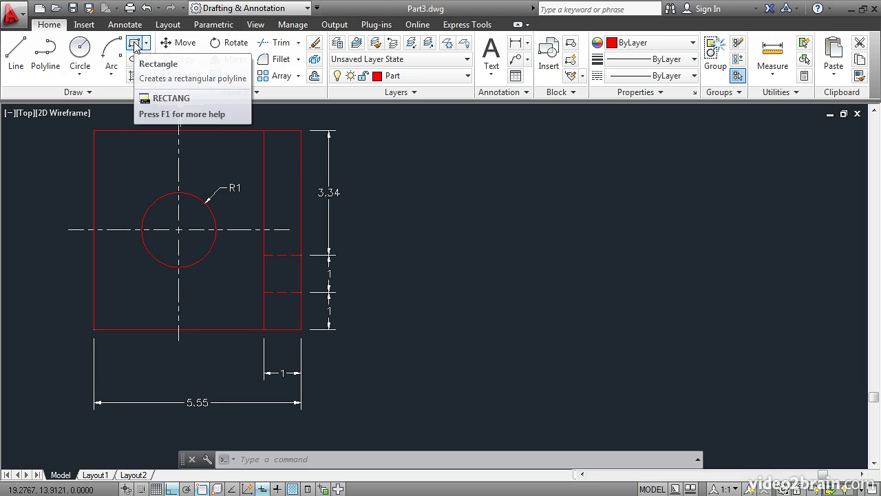
- Draw a rectangle 5.55 wide and 5.34 high in the empty space beside the dimensioned part
left_click(135, 44)
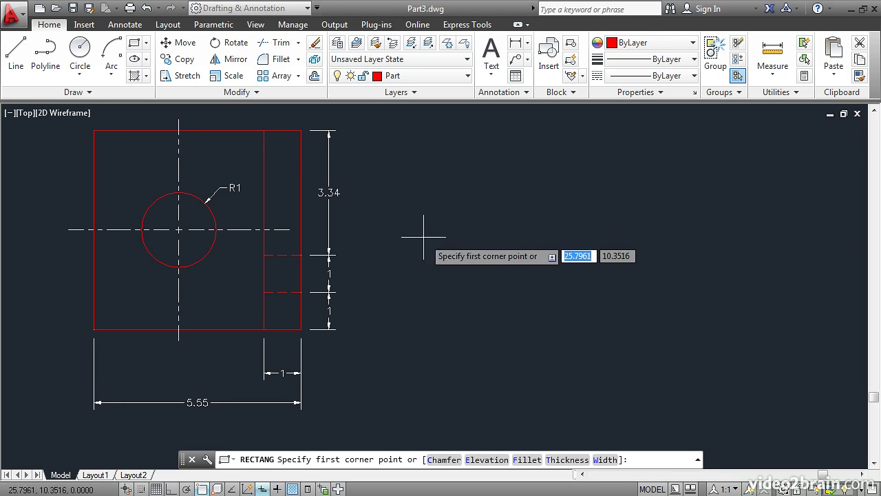
left_click(444, 348)
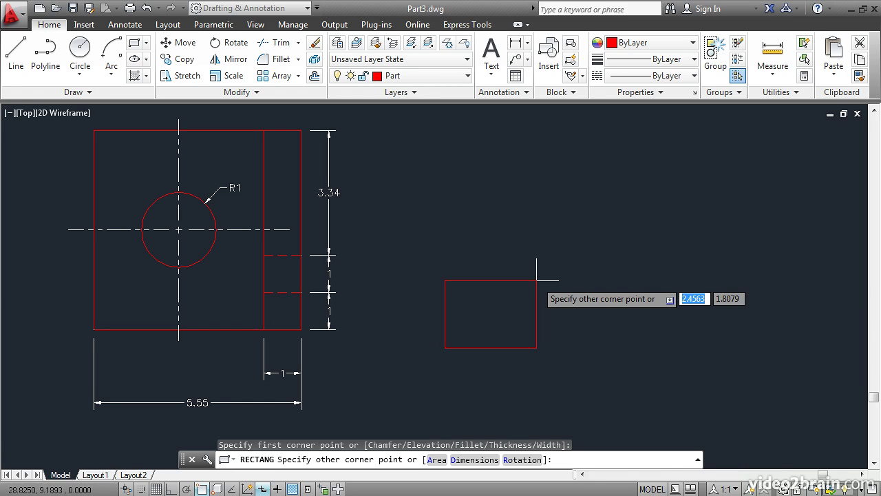
type("@")
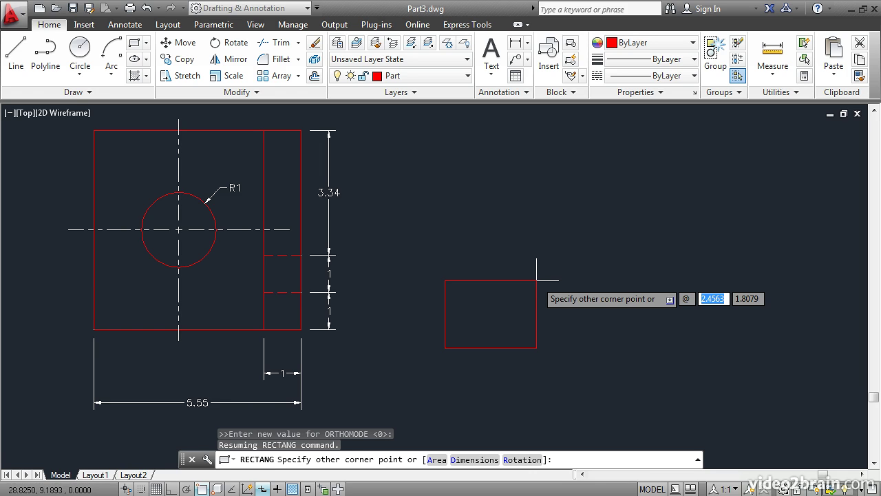
type("5.55")
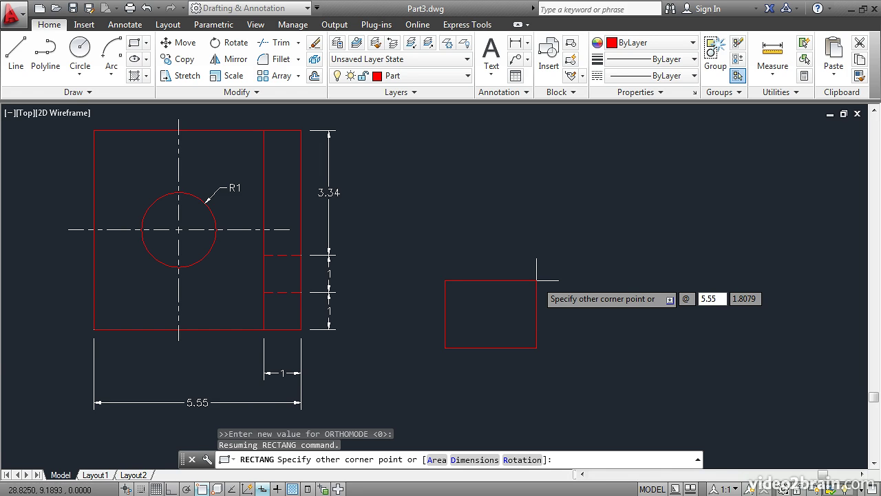
key("Tab")
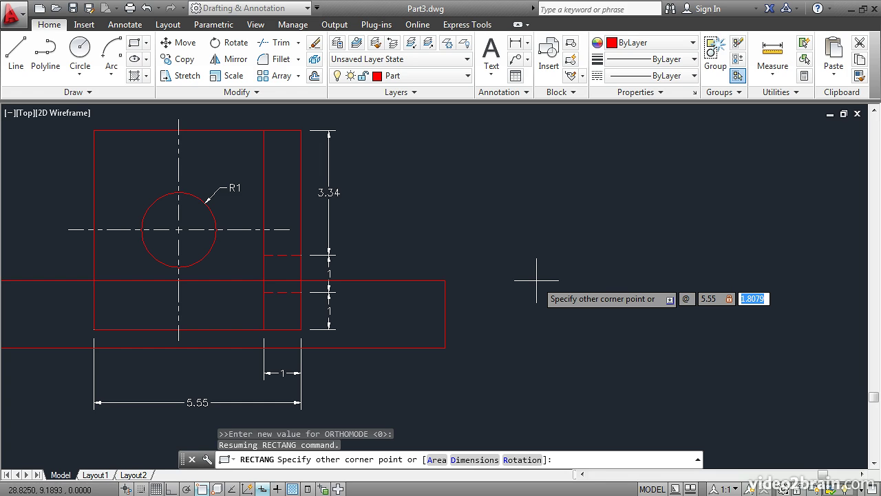
type("5.34")
key("Return")
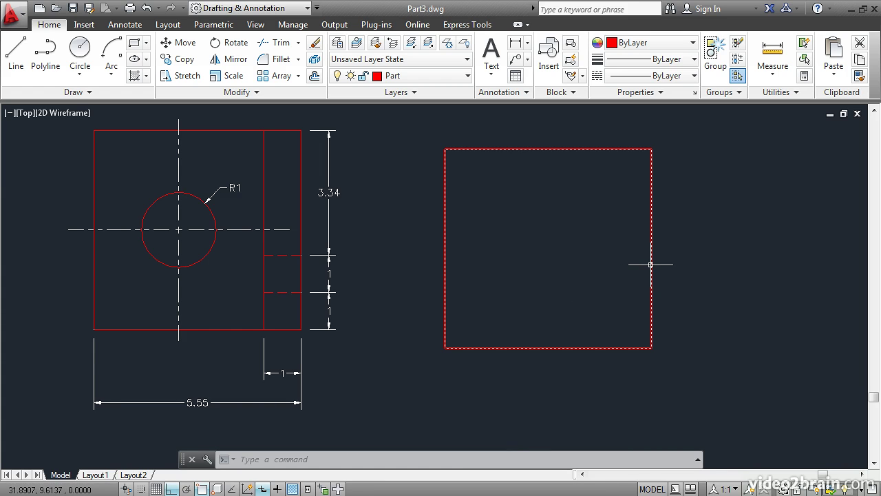
- Explode the new rectangle into separate lines
mouse_move(651, 264)
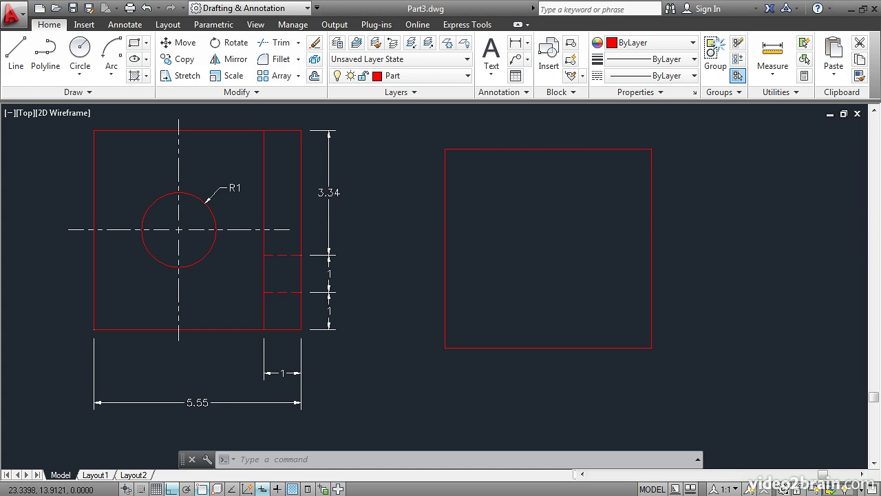
left_click(315, 60)
left_click(460, 148)
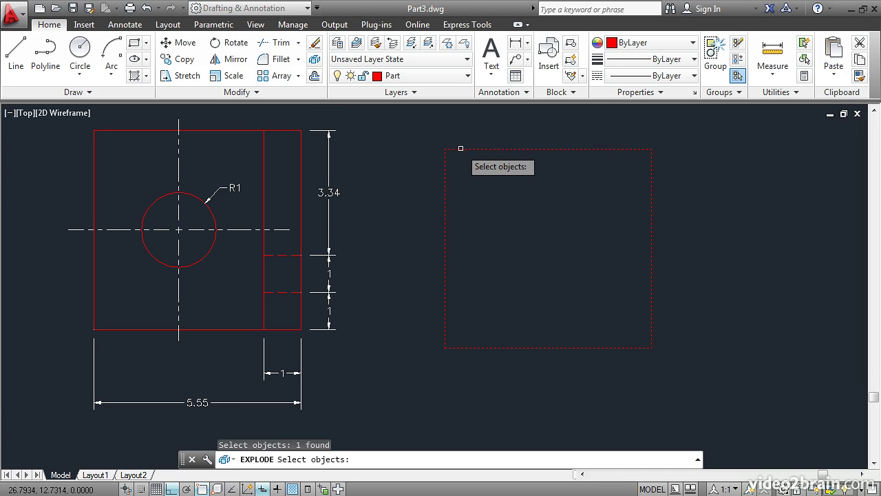
key("Return")
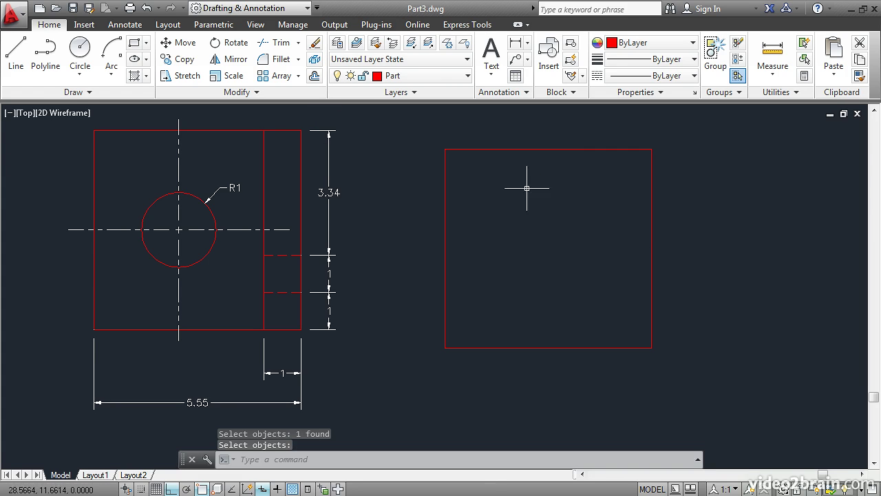
- Offset the right edge of the new square outline inward by 1 unit
mouse_move(651, 226)
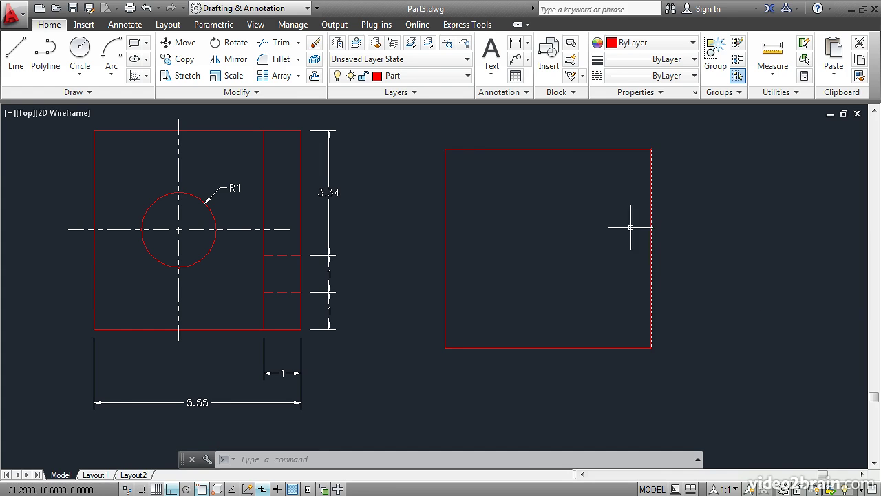
left_click(315, 75)
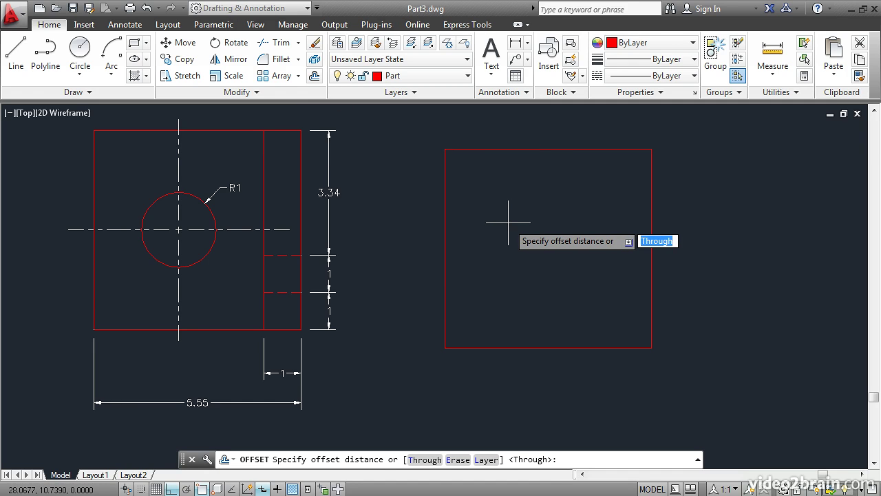
type("1")
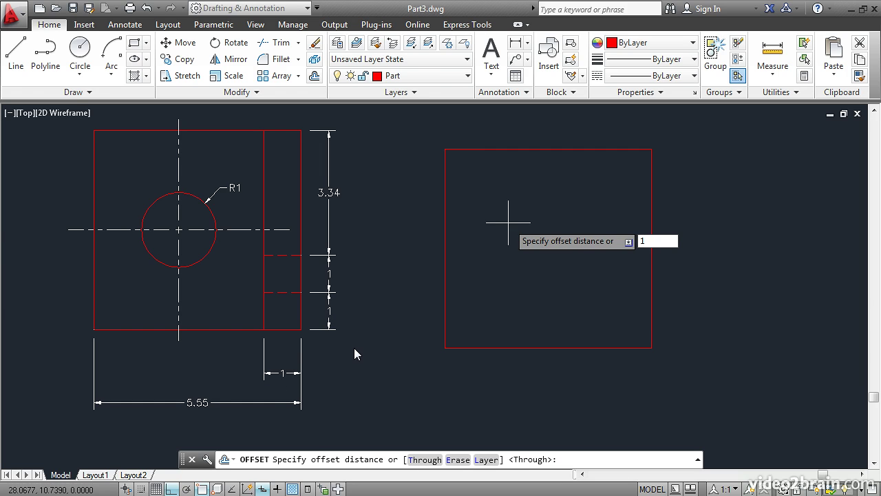
key("Return")
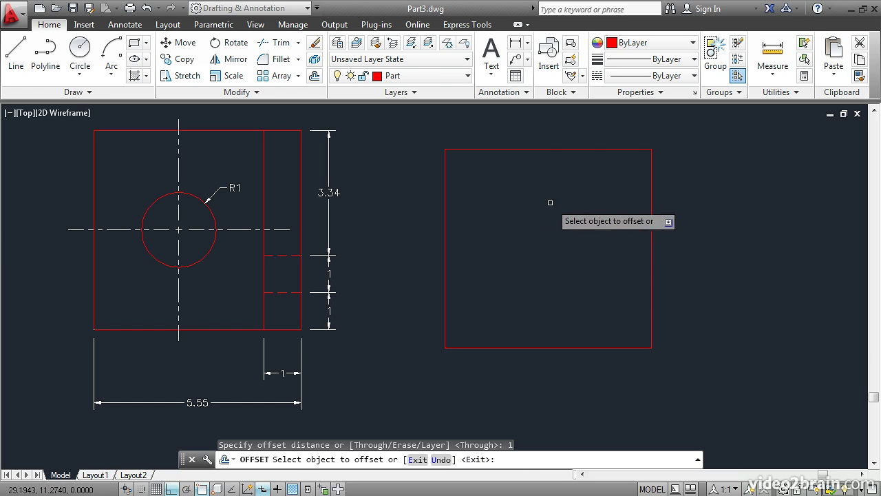
left_click(652, 235)
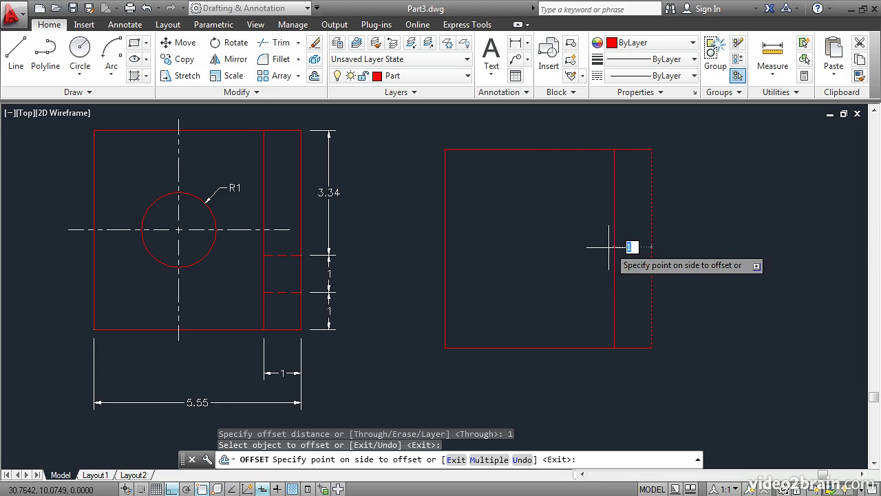
left_click(563, 250)
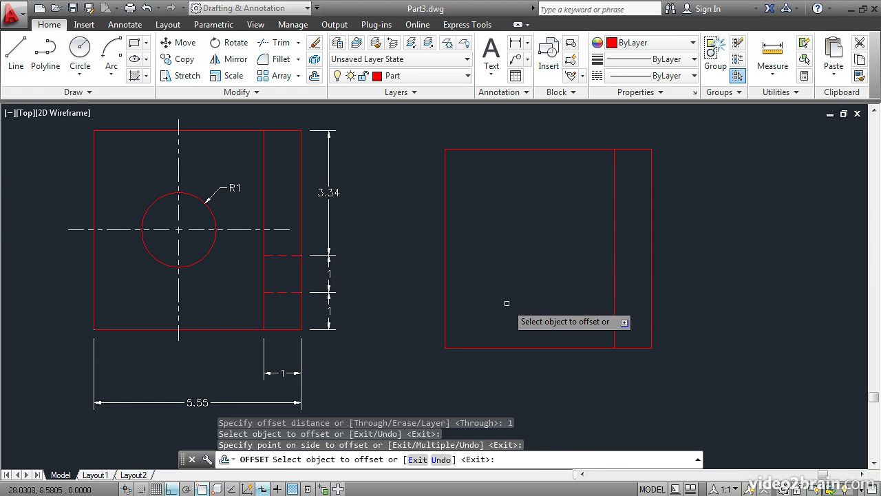
- Offset the outline's bottom edge upward by 1 unit, and offset the resulting line upward by another 1 unit
left_click(504, 348)
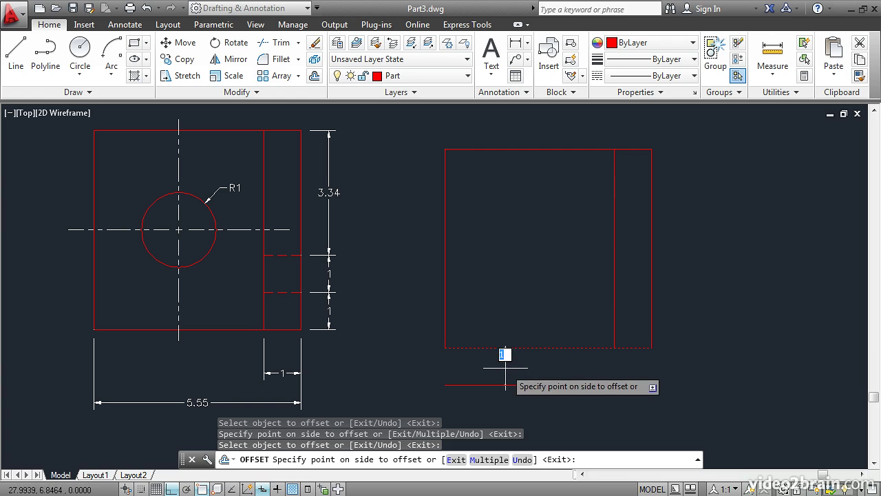
left_click(526, 265)
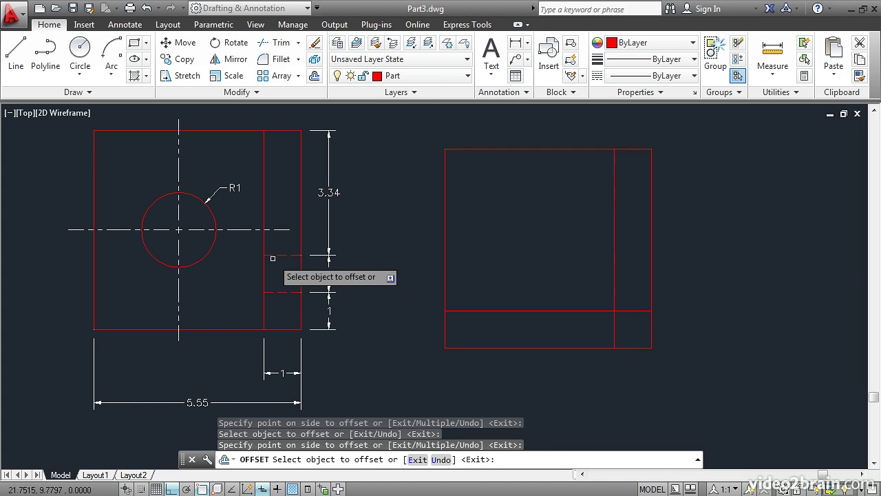
left_click(557, 311)
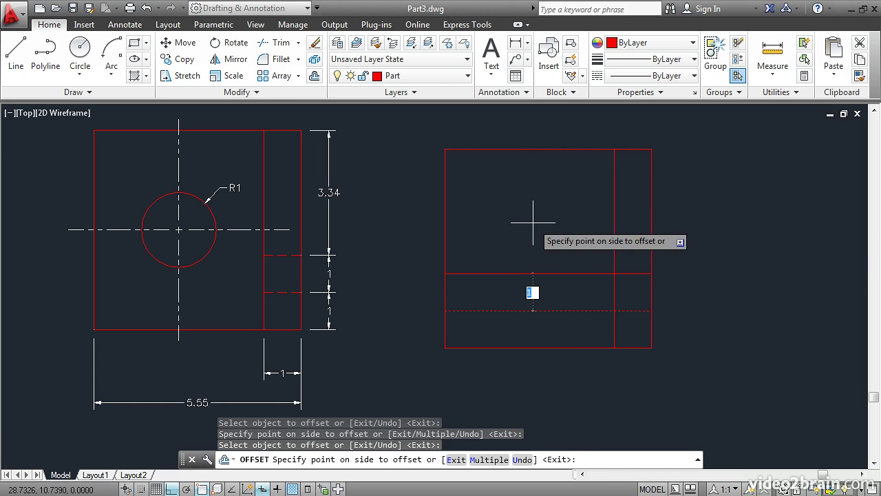
left_click(513, 210)
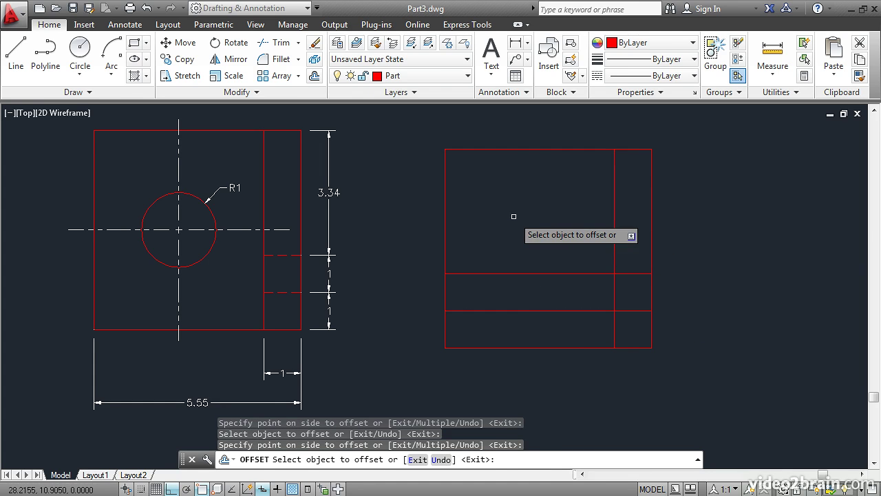
key("Return")
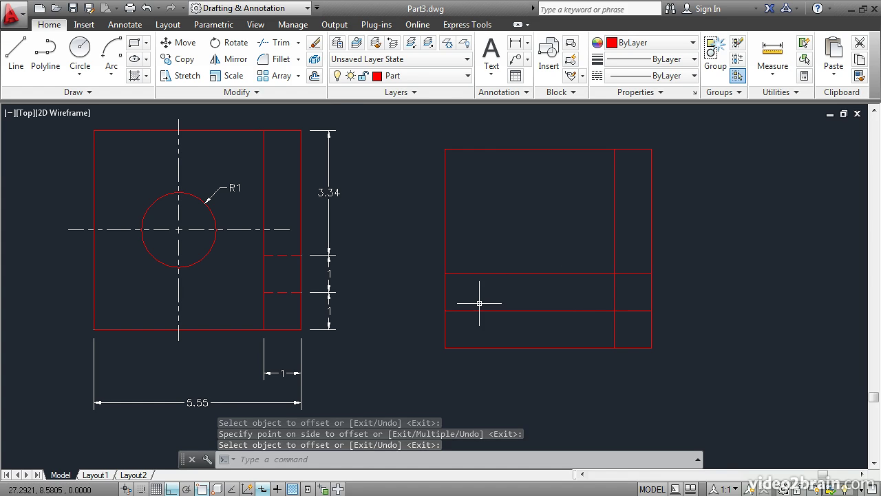
- Trim the two horizontal offset lines back to the inner vertical line, keeping only their short segments in the right-hand strip
left_click(281, 42)
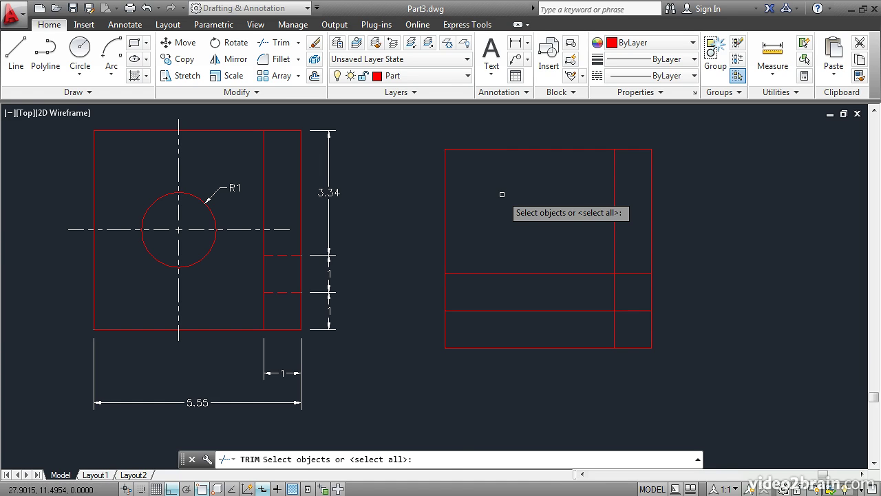
key("Return")
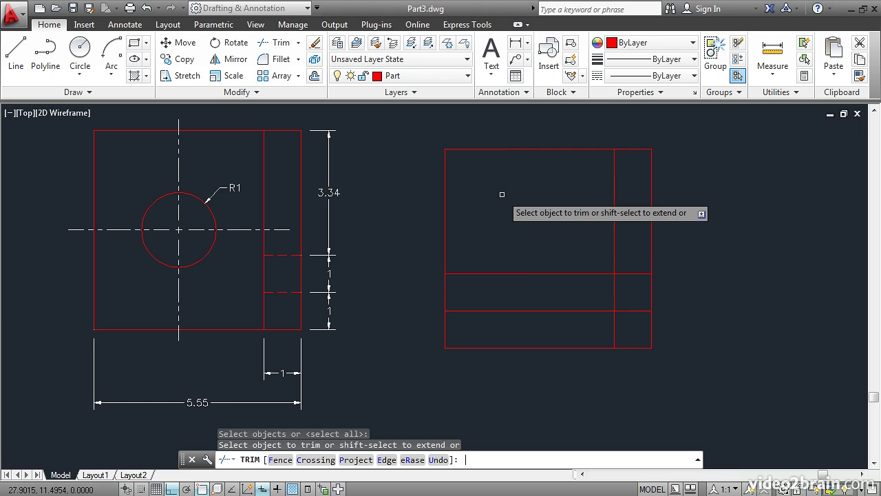
left_click(535, 272)
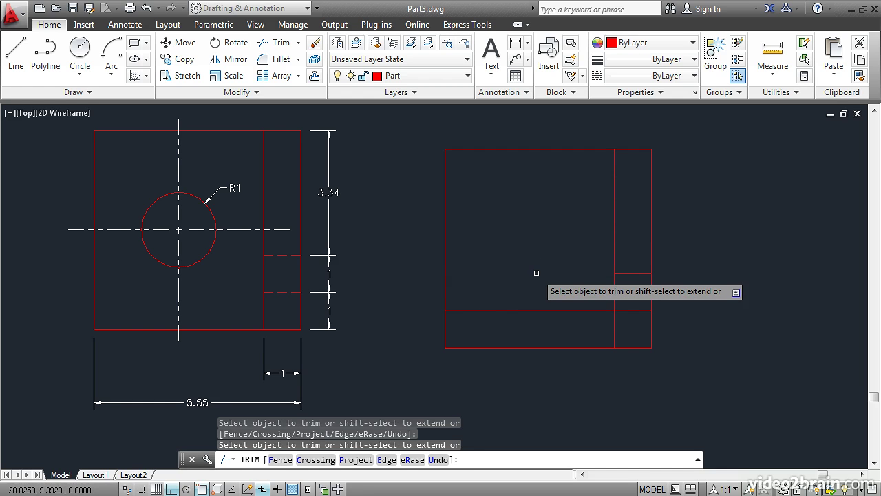
left_click(540, 311)
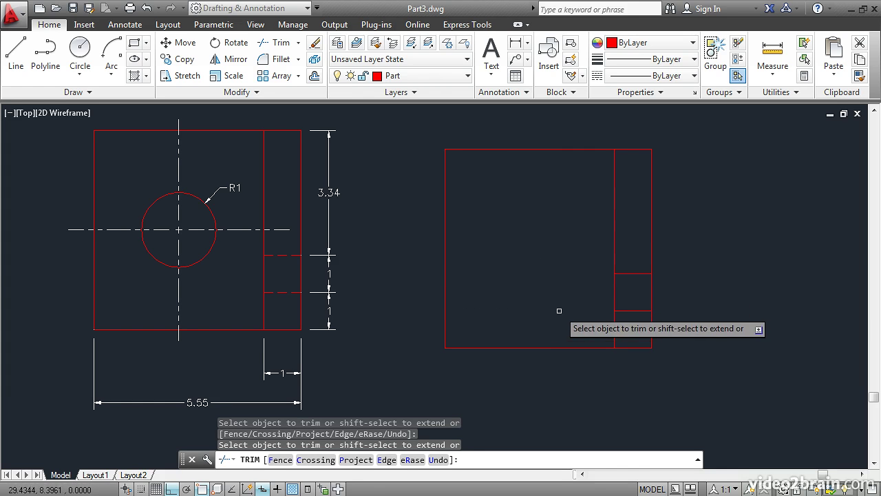
key("Return")
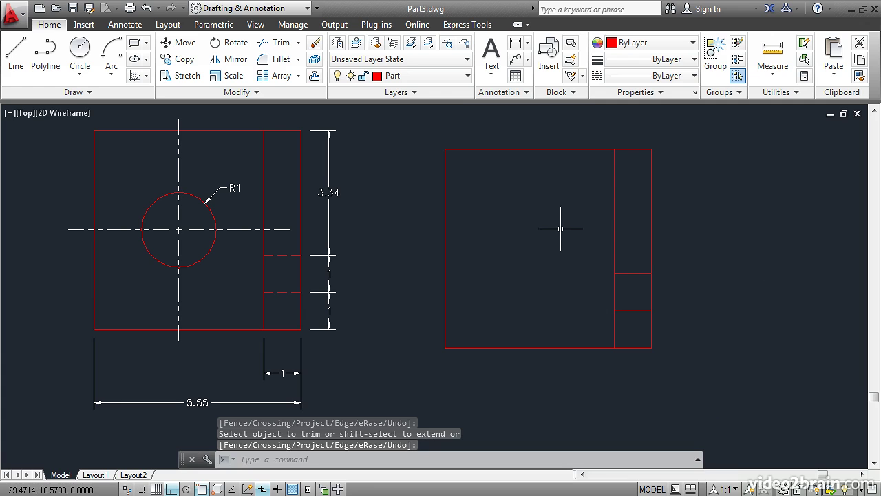
- Change the linetype of the two short horizontal lines in the right-hand strip to HIDDEN
left_click(644, 311)
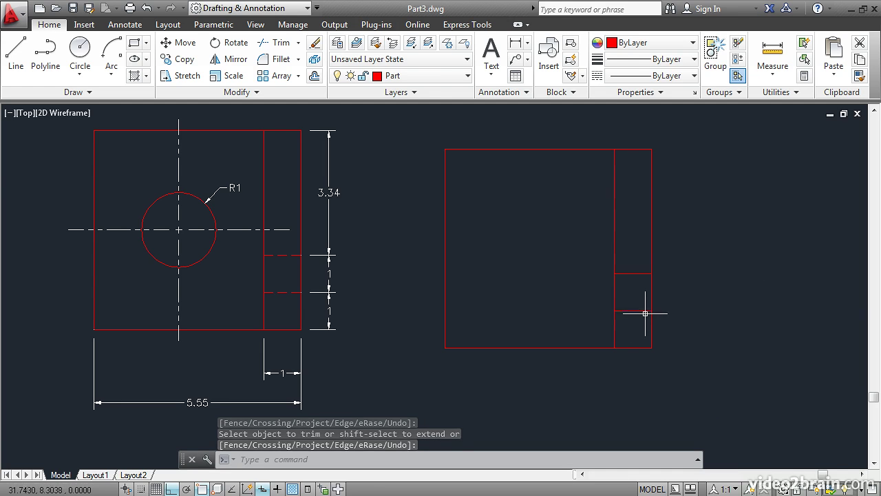
left_click(636, 273)
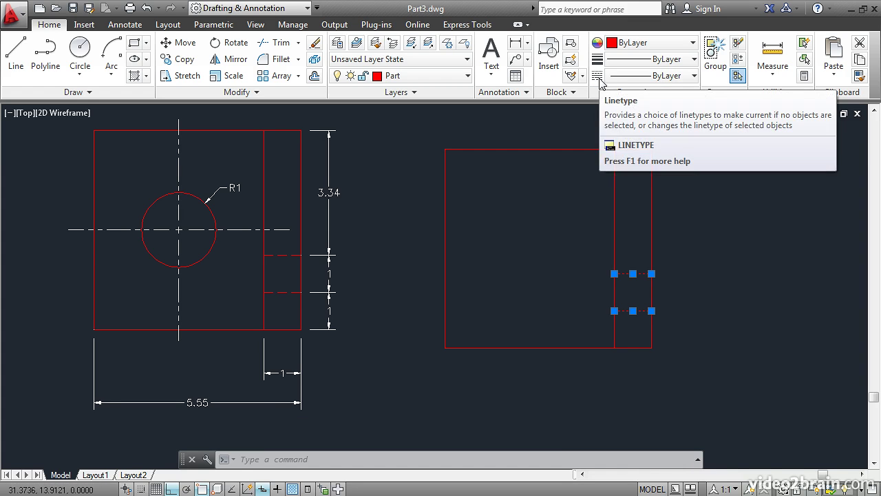
left_click(659, 77)
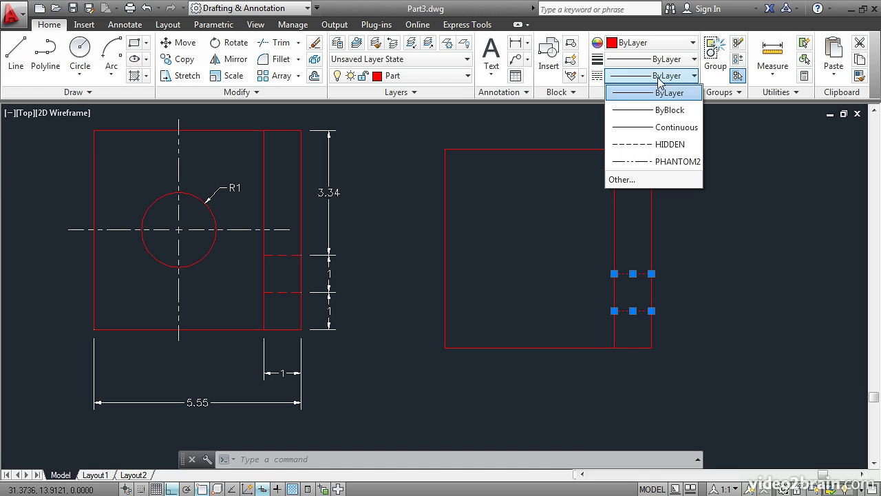
left_click(665, 145)
key("Escape")
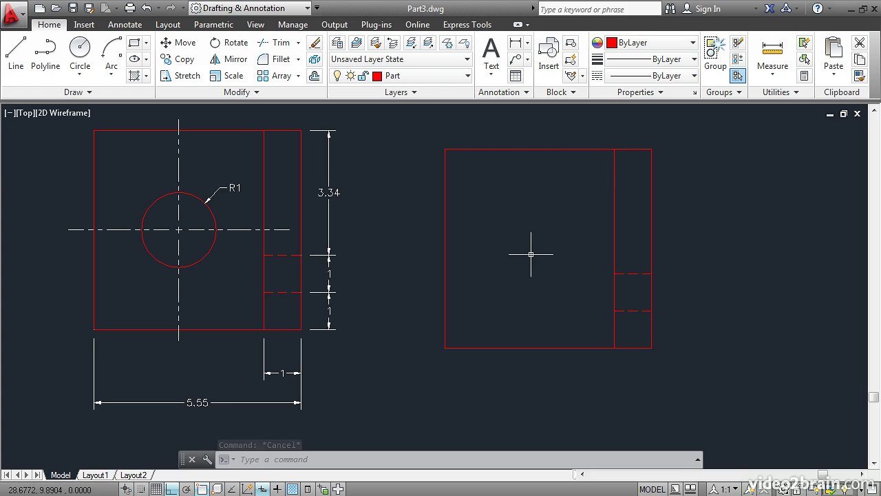
- Turn on object snap tracking and enable the Midpoint object snap
left_click(232, 488)
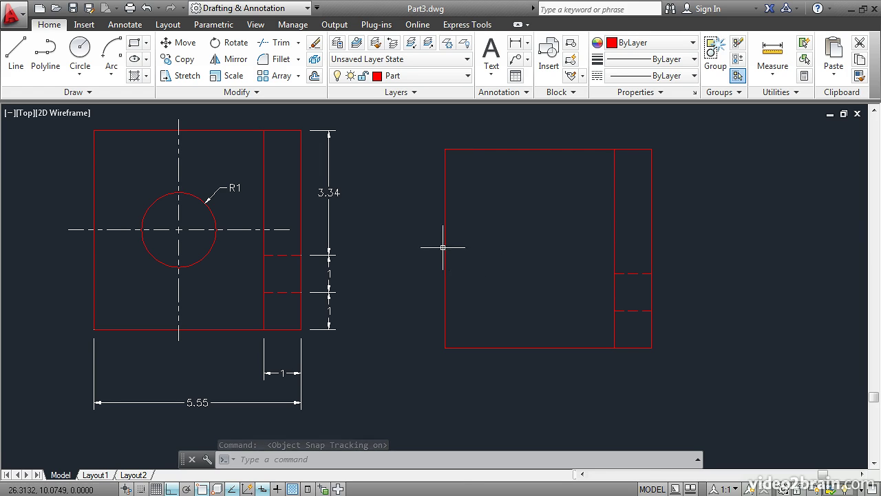
right_click(200, 486)
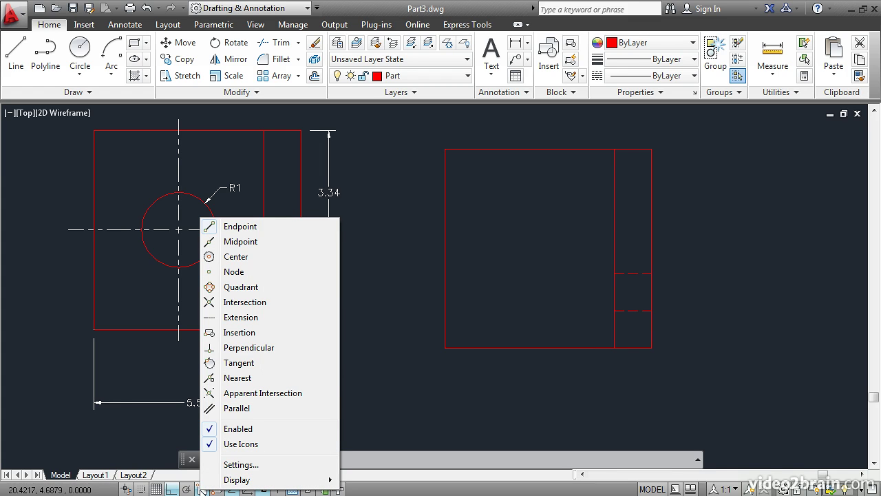
left_click(234, 243)
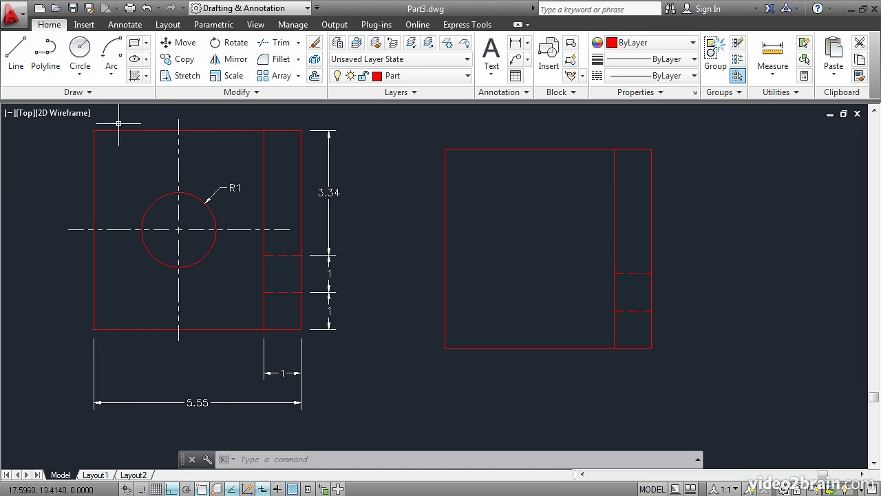
- Draw a circle of radius 1 centred where the midpoints of the new view's left edge and full bottom edge align
left_click(84, 73)
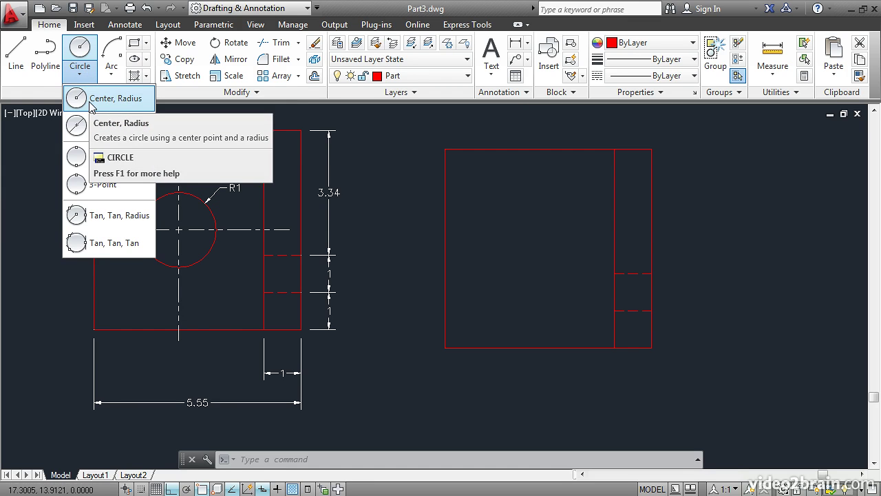
left_click(90, 103)
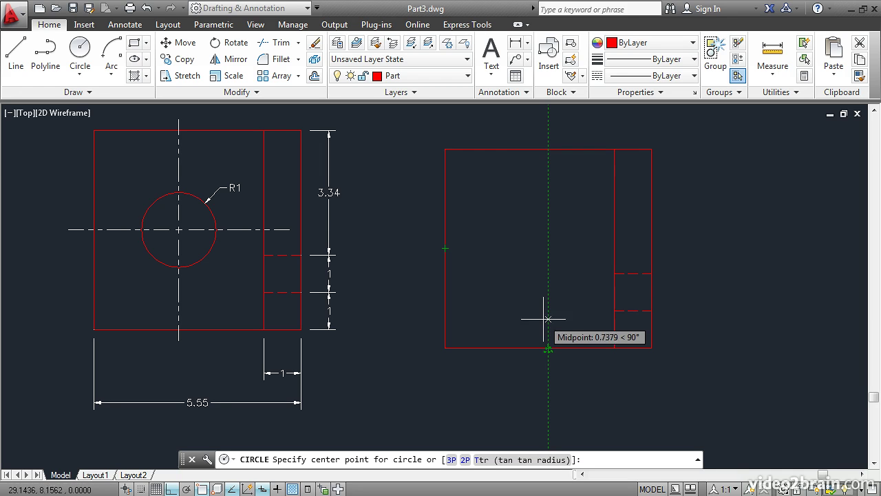
left_click(547, 246)
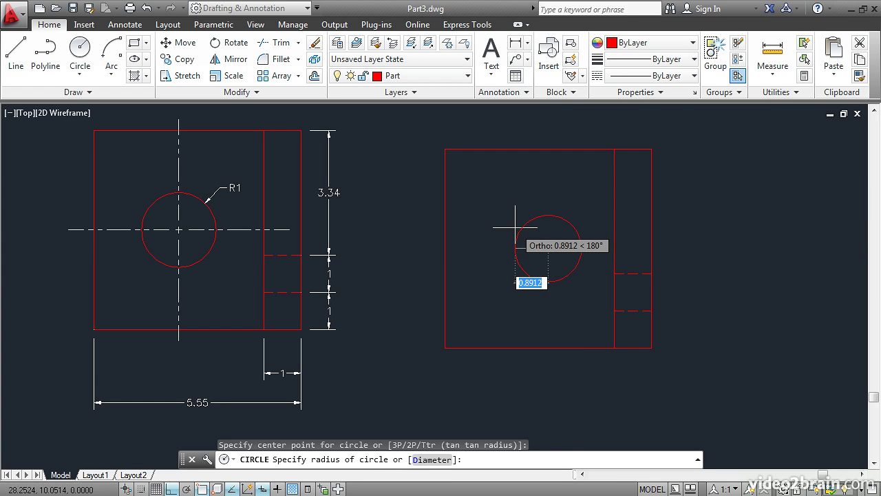
type("1")
key("Return")
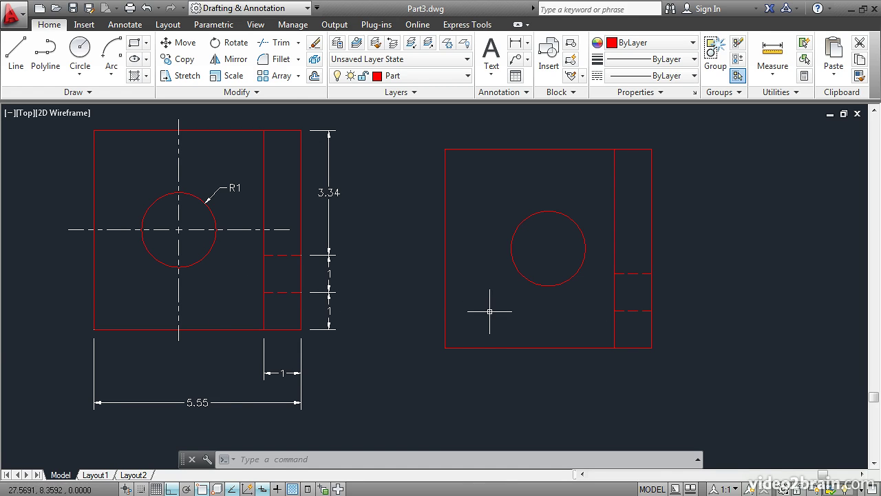
- Shorten the new view's bottom edge by stretching its right endpoint back to the lower end of the inner vertical line
left_click(535, 347)
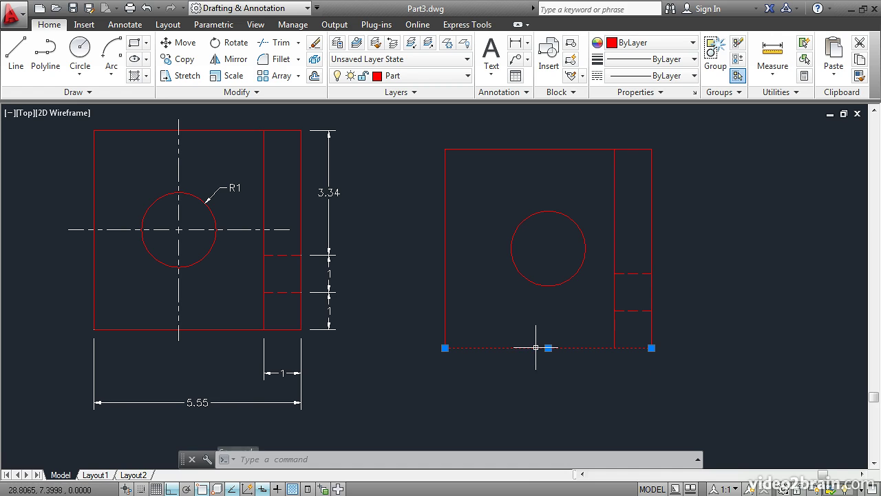
left_click(651, 347)
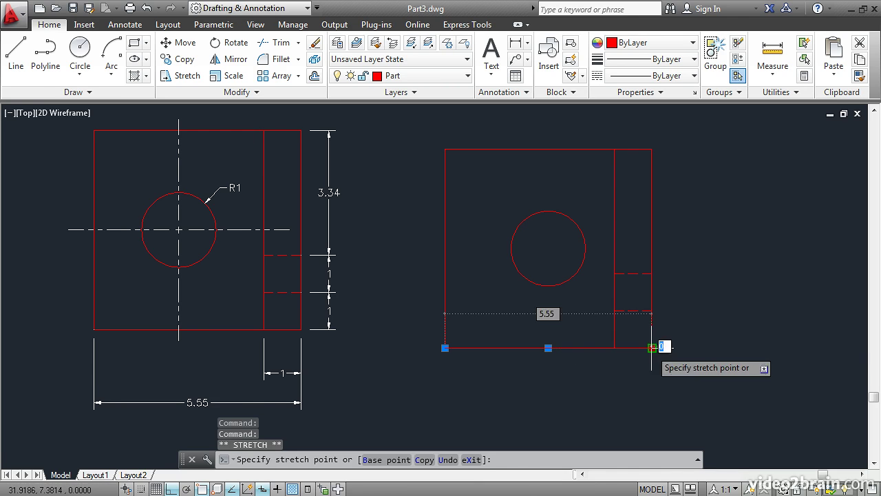
left_click(614, 348)
key("Escape")
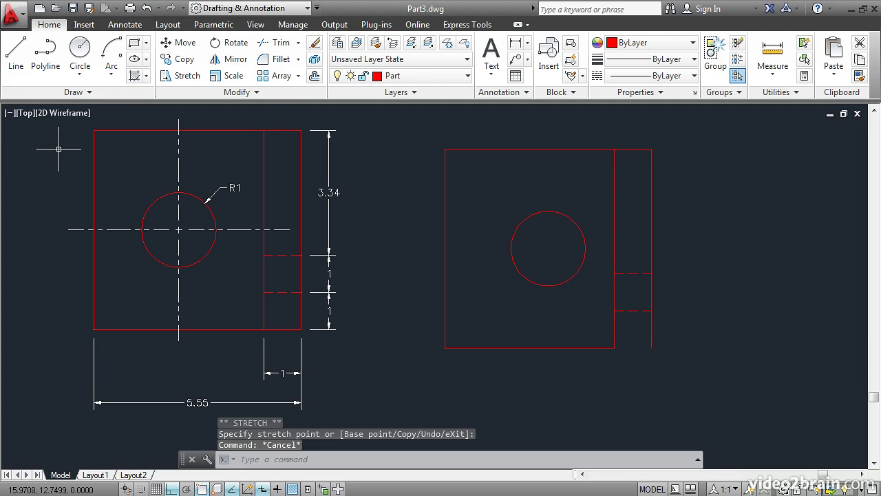
- Draw a separate line closing the bottom of the right-hand strip, from the inner vertical line to the outer right edge
left_click(16, 54)
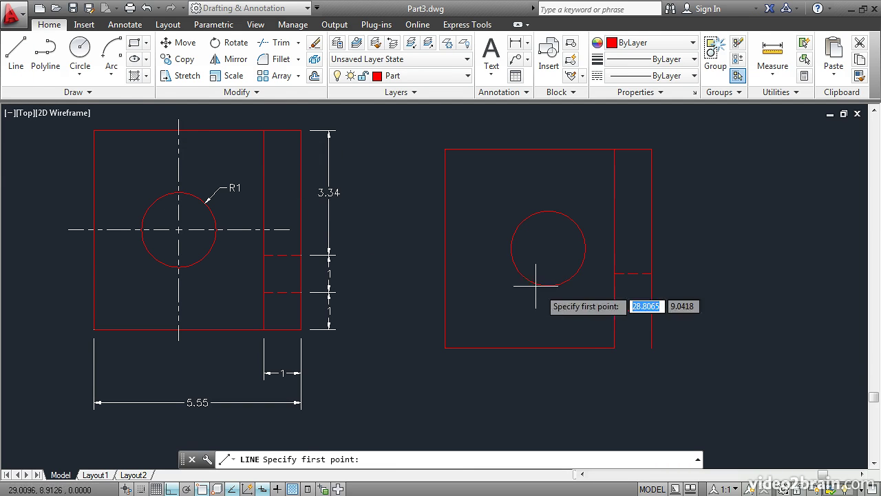
left_click(615, 346)
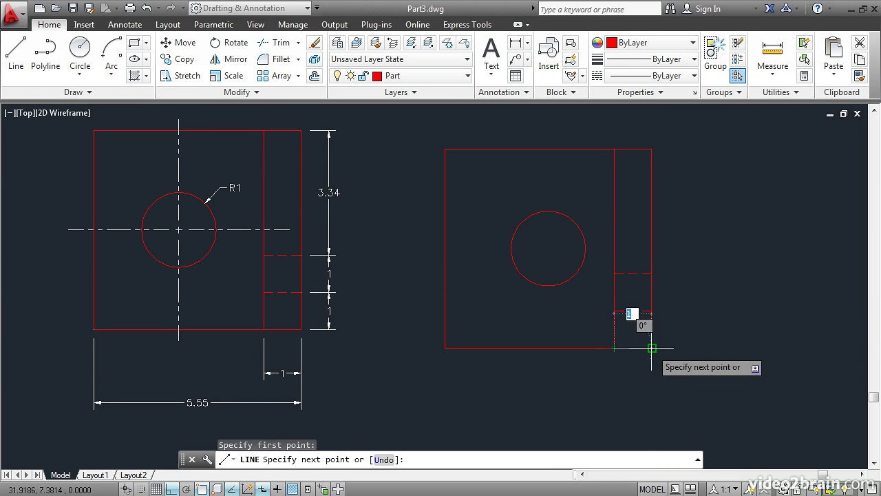
left_click(650, 347)
key("Return")
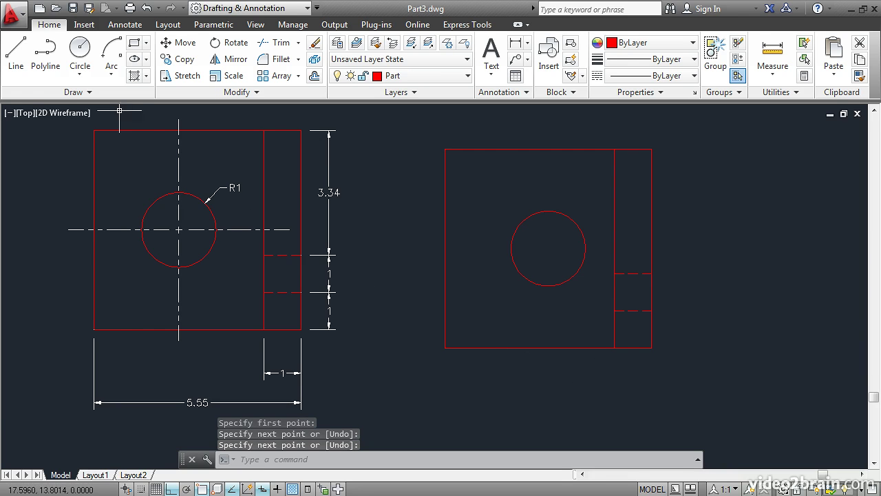
- Draw a circle of radius 1 centred where the midpoints of the left edge and the shortened bottom edge align
left_click(81, 55)
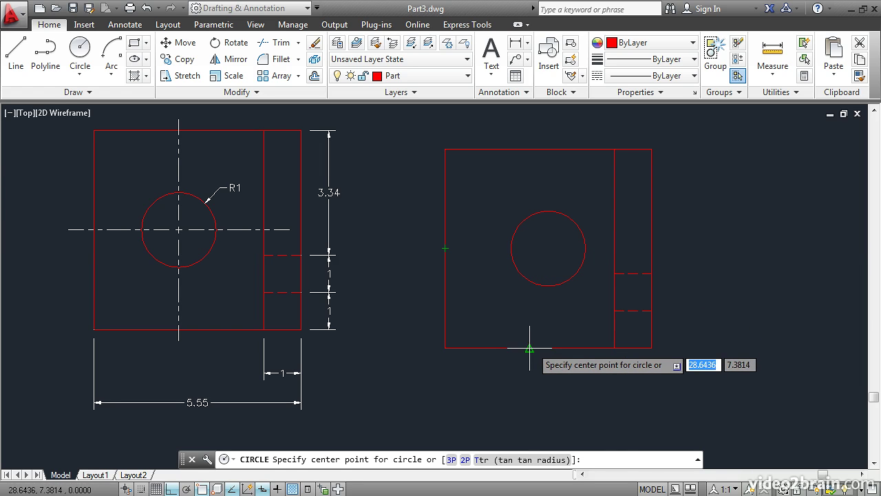
left_click(530, 248)
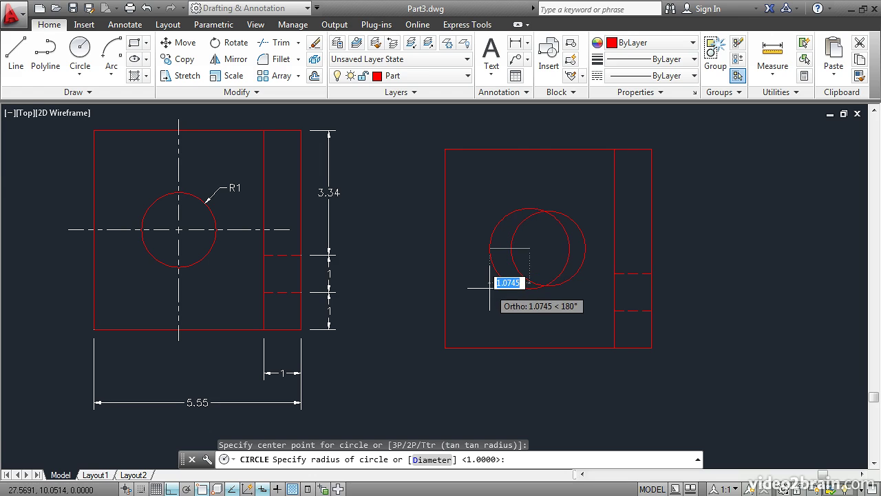
type("1")
key("Return")
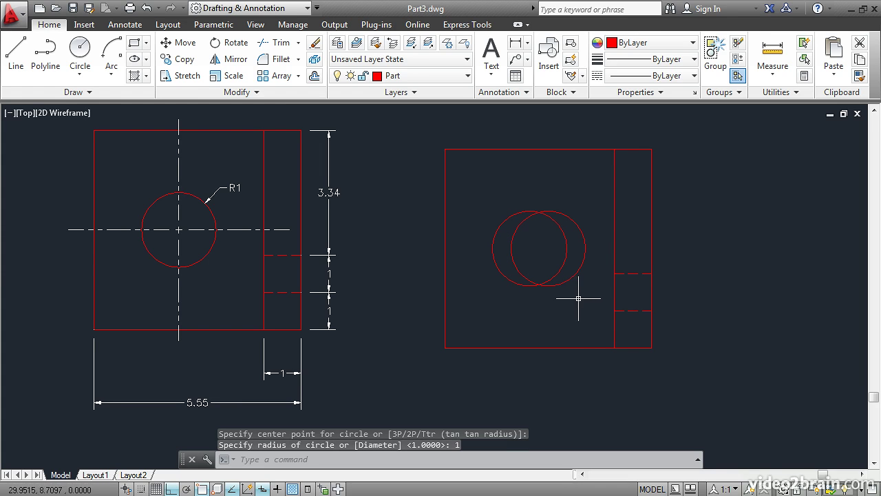
- Erase the off-centre circle nearer the right-hand strip in the new view
left_click(314, 44)
left_click(571, 220)
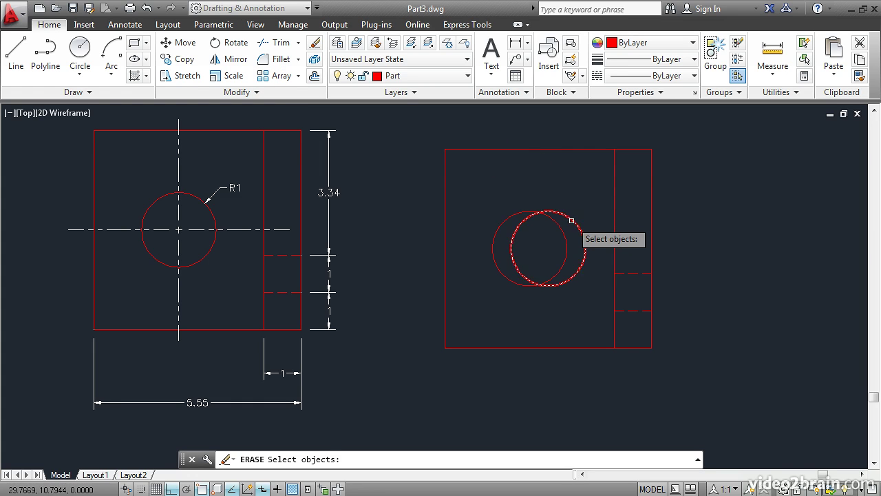
key("Return")
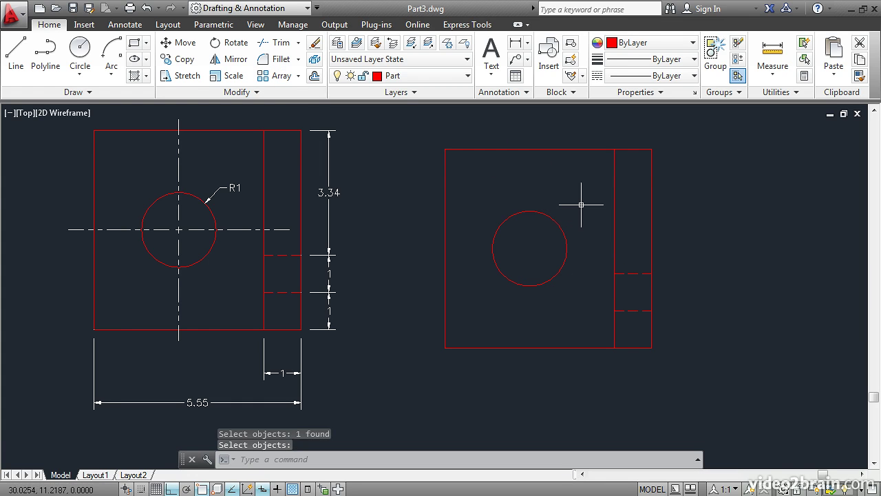